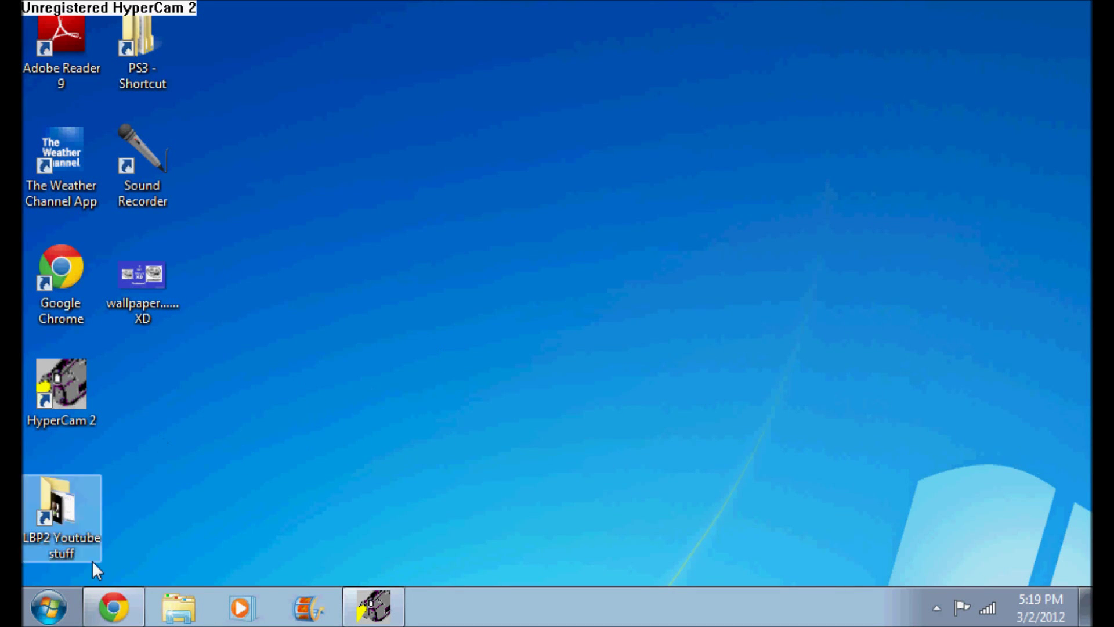
# Launch Windows Live Movie Maker by searching 'Movie Maker' in the Start menu.
pyautogui.click(47, 616)
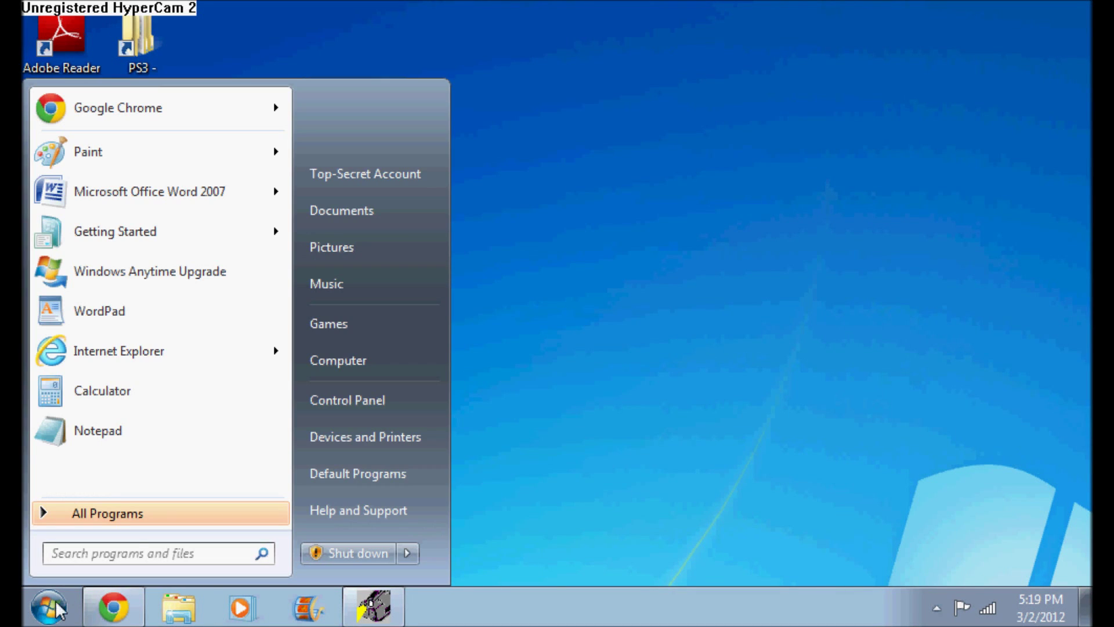
pyautogui.click(133, 558)
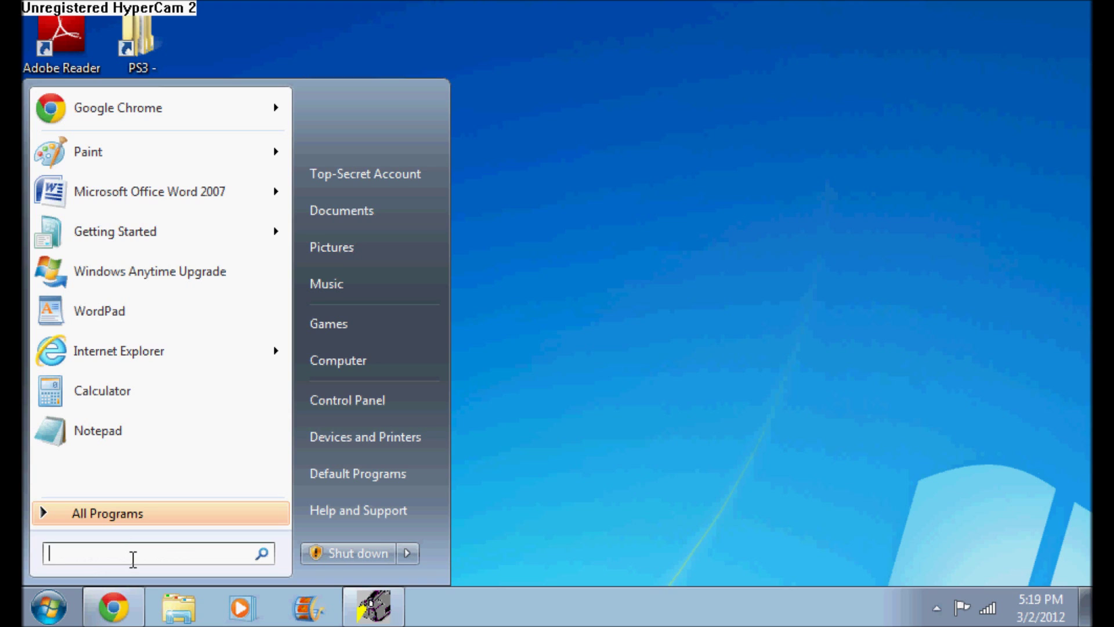
pyautogui.write('Movi')
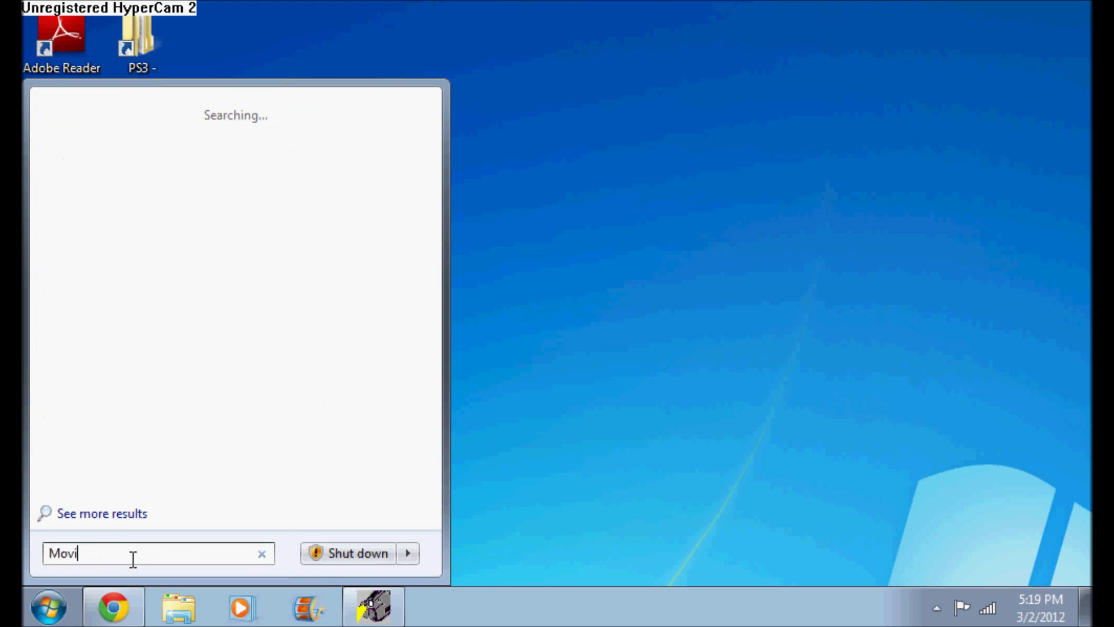
pyautogui.write('e Ma')
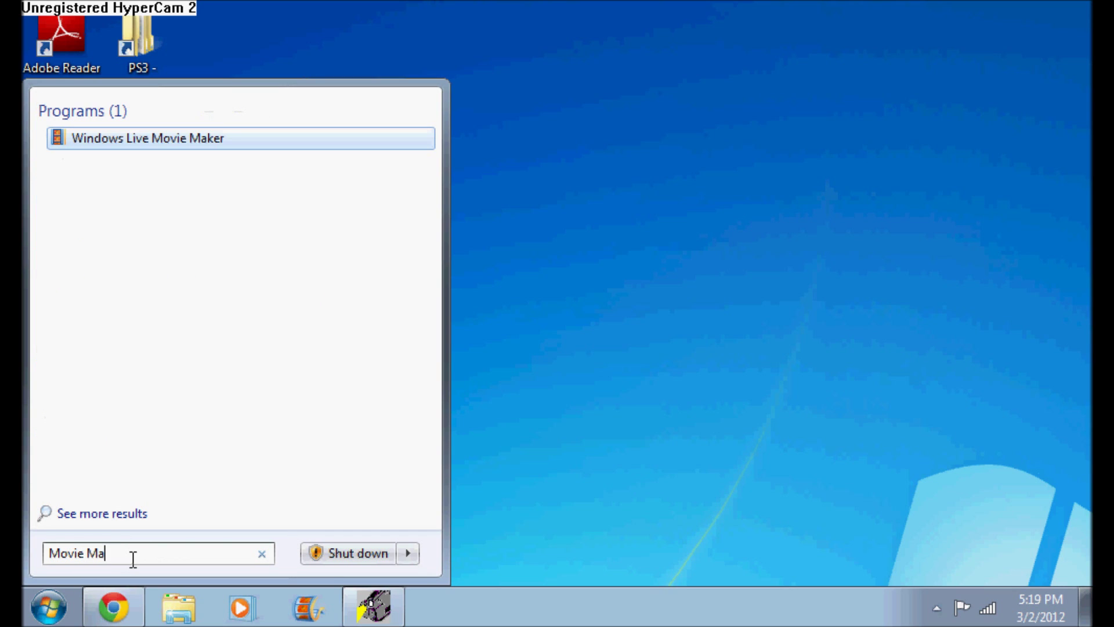
pyautogui.write('ker')
pyautogui.click(174, 139)
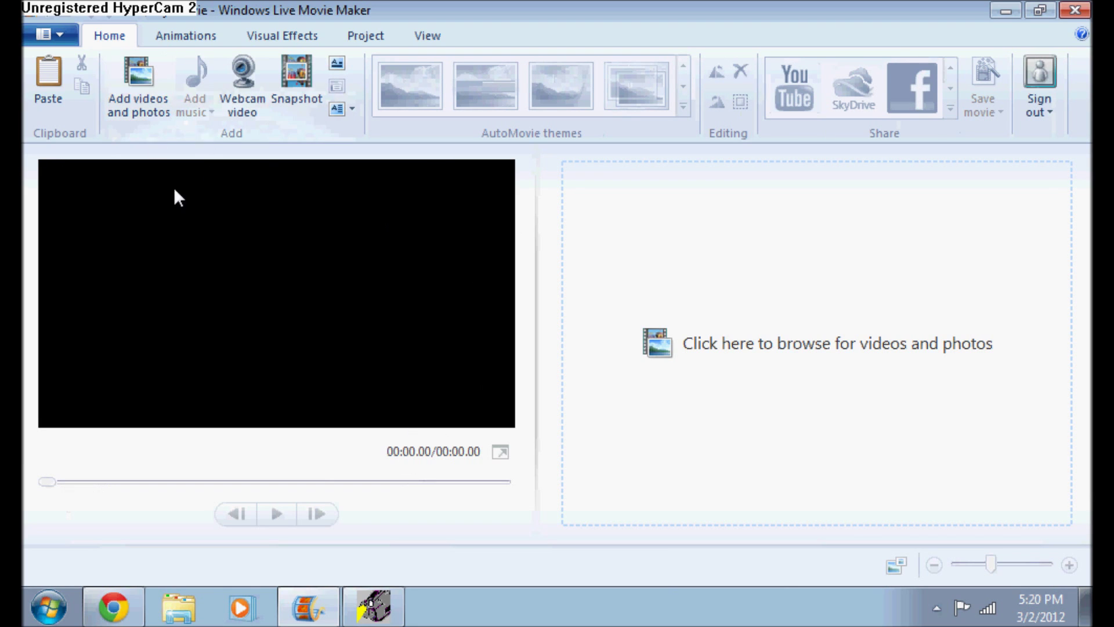
# Open the Add Videos and Photos dialog from the Home tab.
pyautogui.click(149, 119)
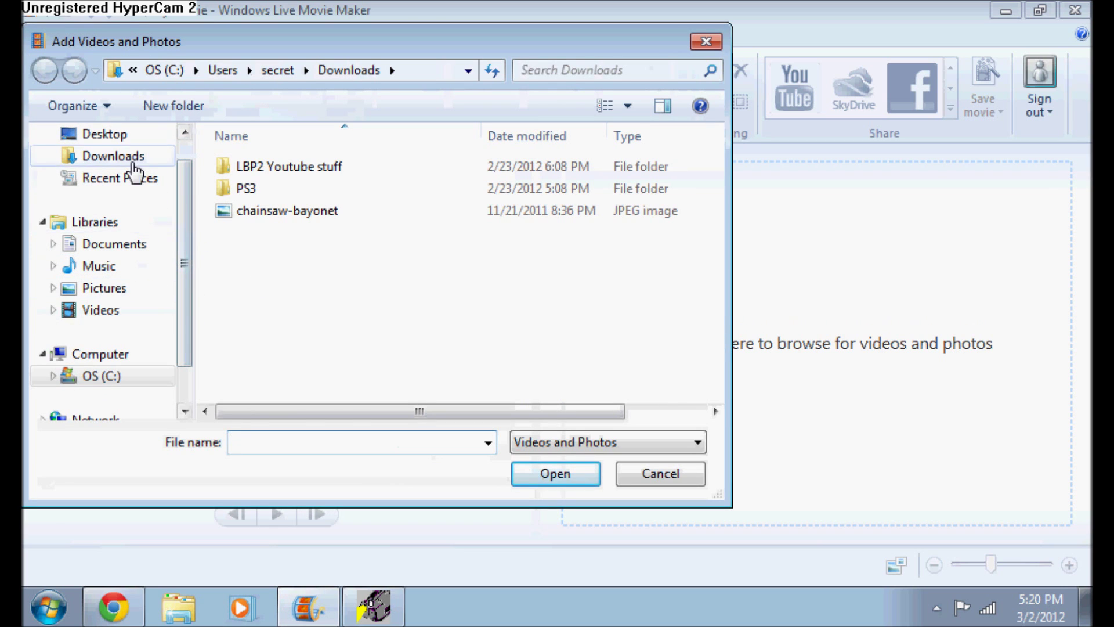
# Add the troll wallpaper PNG from the Desktop to the project.
pyautogui.click(123, 136)
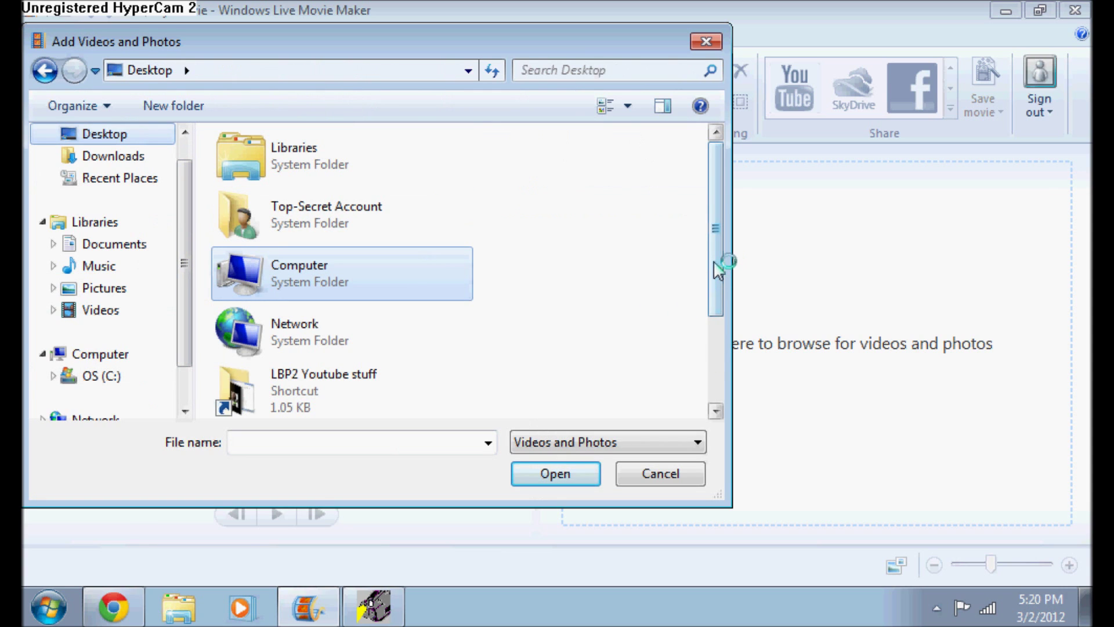
pyautogui.moveTo(719, 266); pyautogui.dragTo(713, 377)
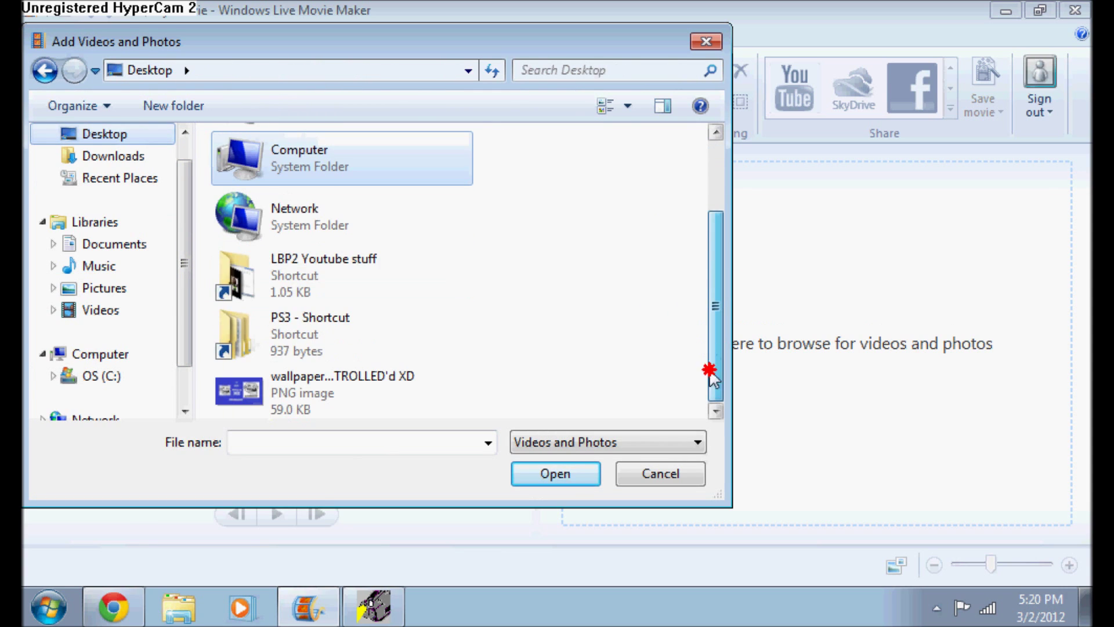
pyautogui.click(324, 390)
pyautogui.click(540, 473)
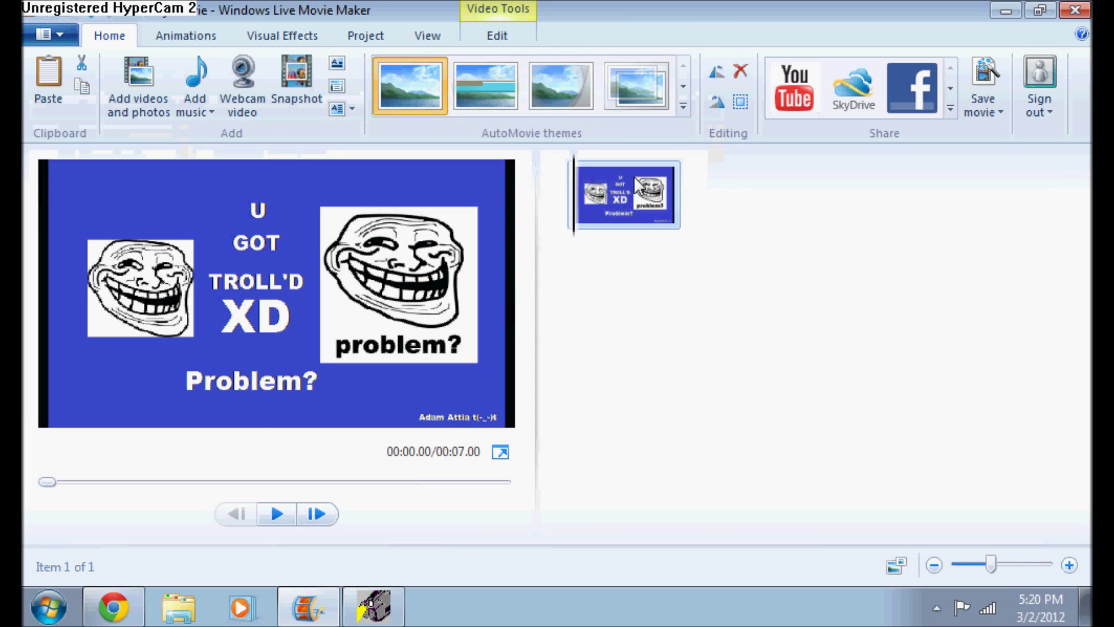
# Set the wallpaper clip's duration to 20 seconds under Video Tools Edit.
pyautogui.rightClick(636, 181)
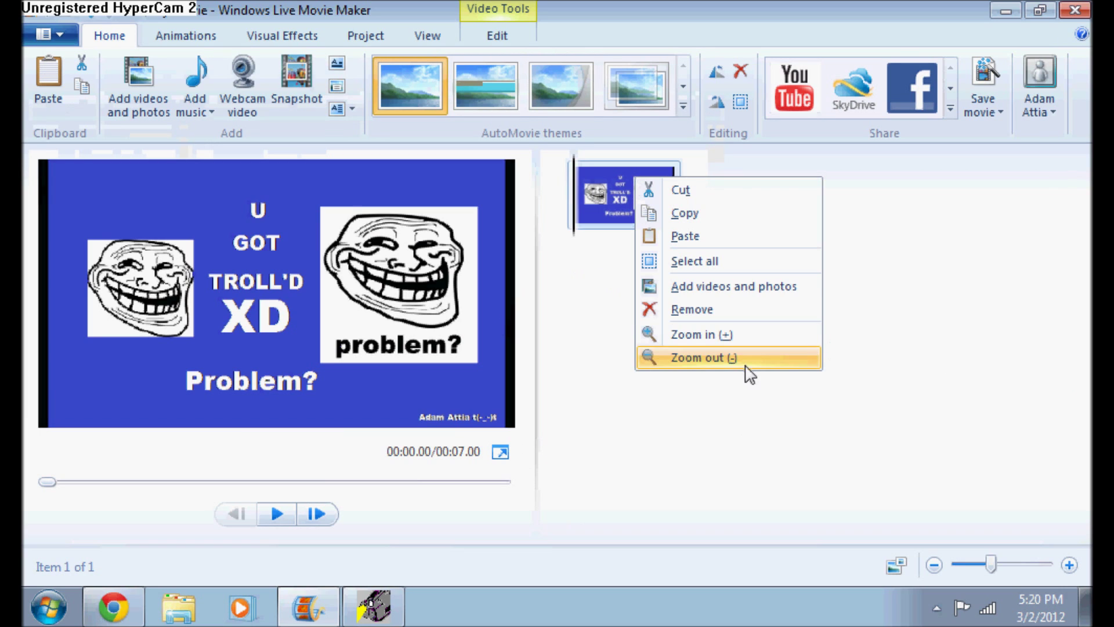
pyautogui.click(498, 35)
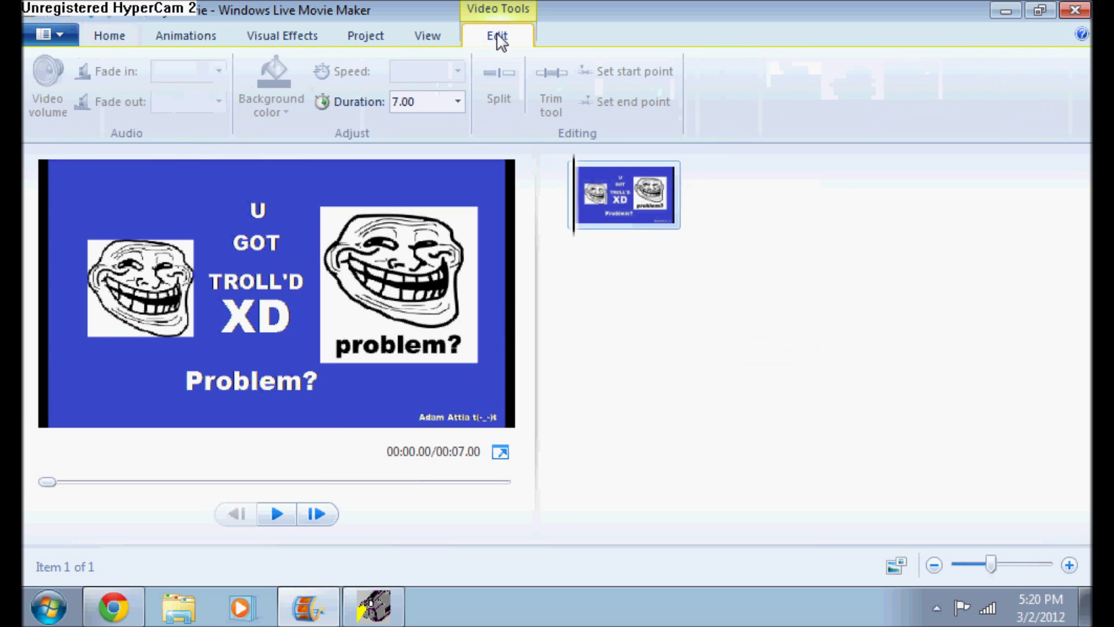
pyautogui.doubleClick(398, 101)
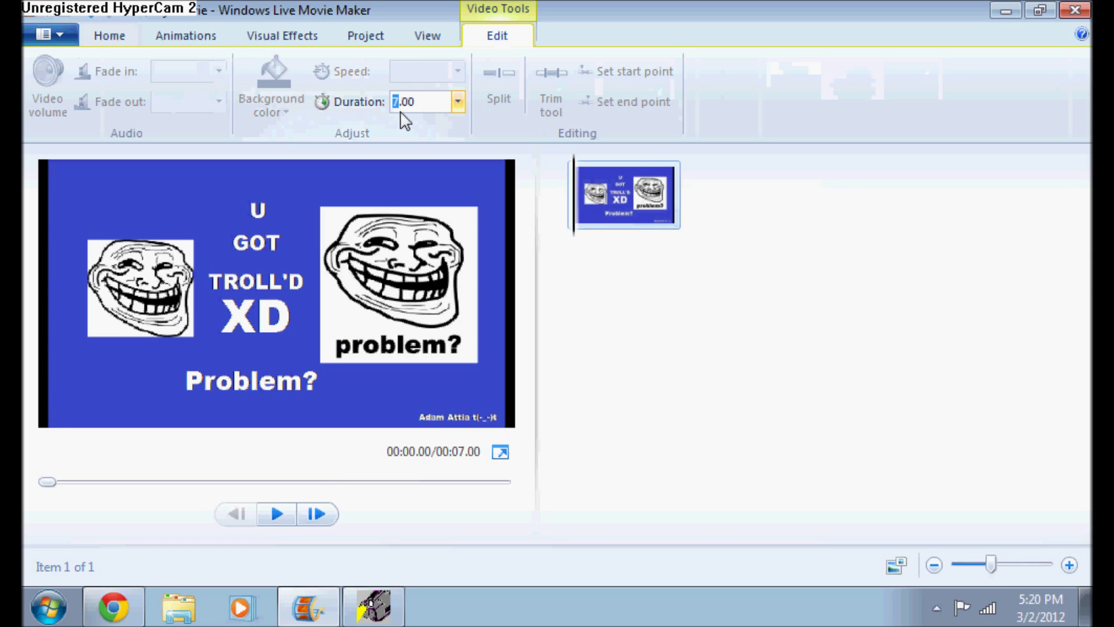
pyautogui.write('20')
pyautogui.press('Return')
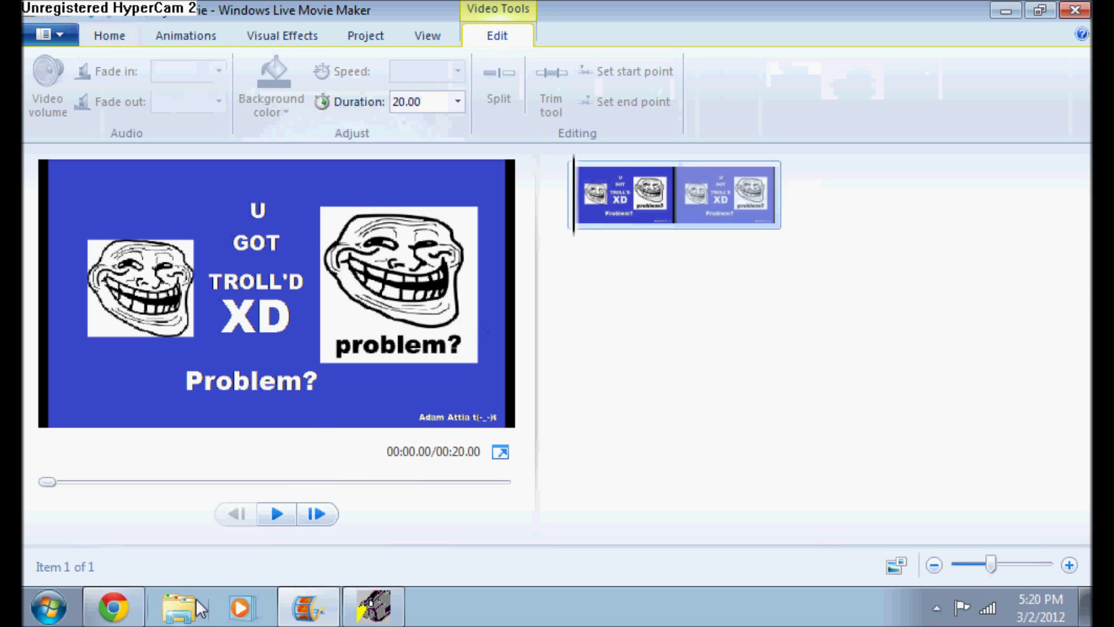
# Launch Sound Recorder from a Start menu search for 'Sound Recorder'.
pyautogui.click(49, 607)
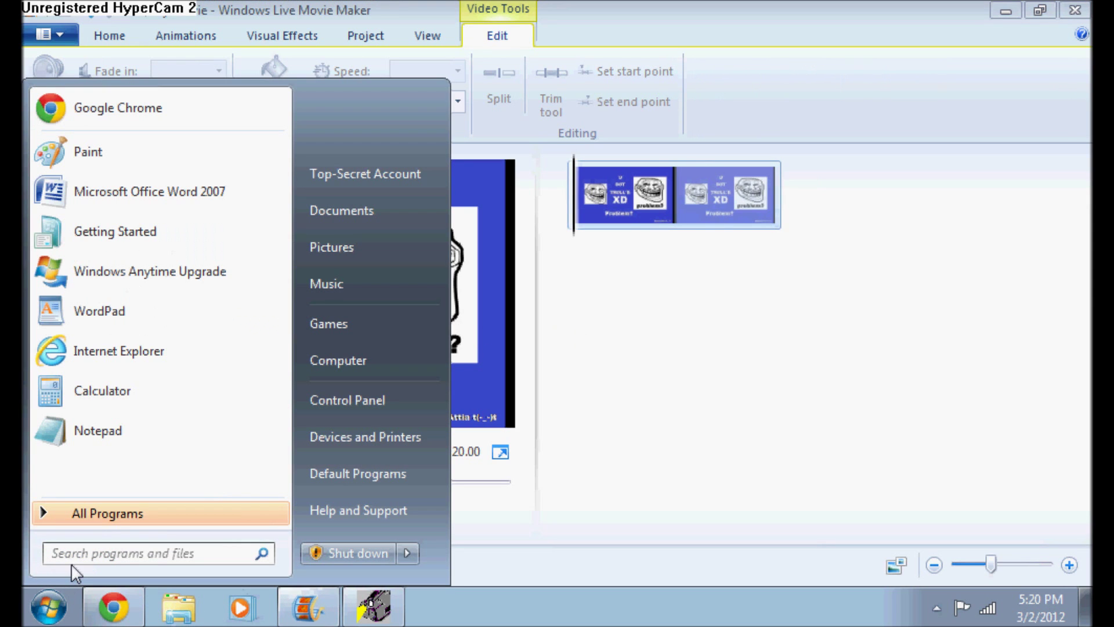
pyautogui.write('Sound')
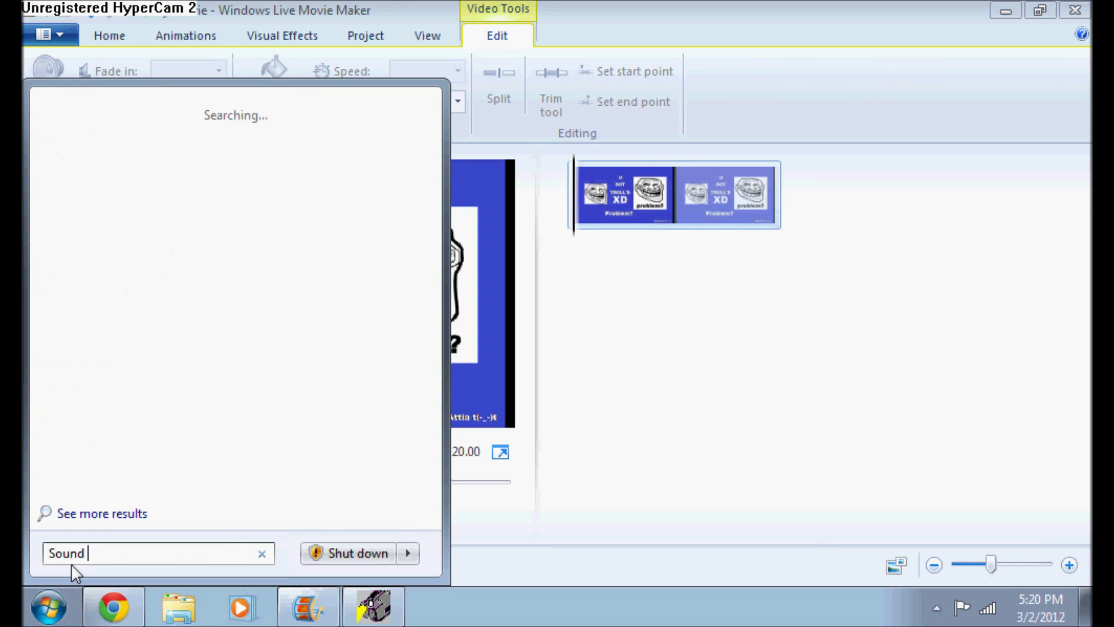
pyautogui.write(' Recorder')
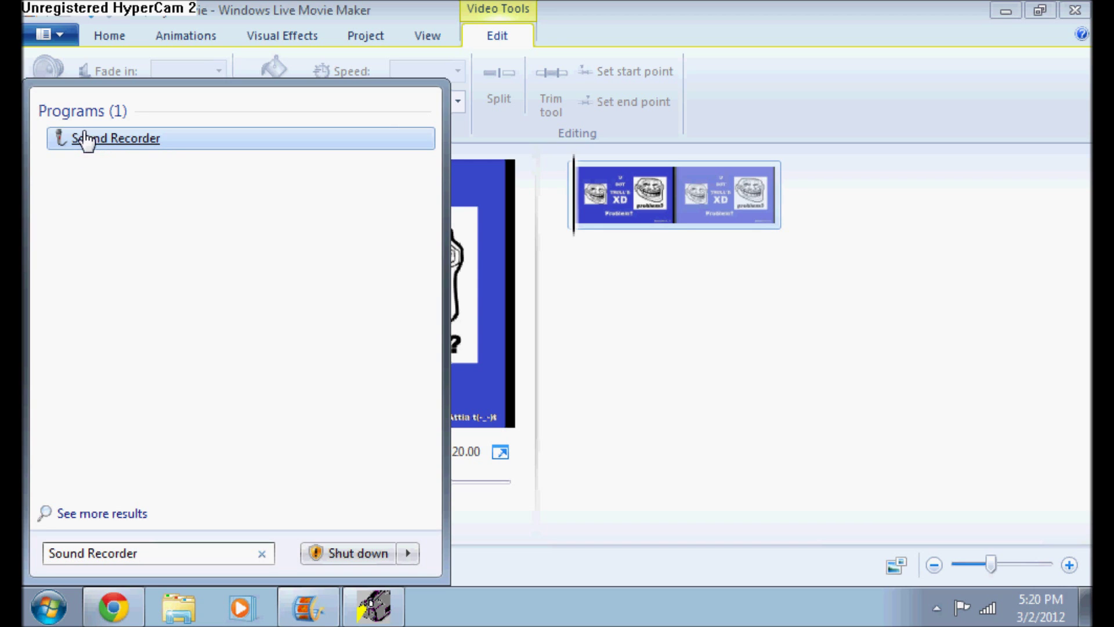
pyautogui.click(89, 144)
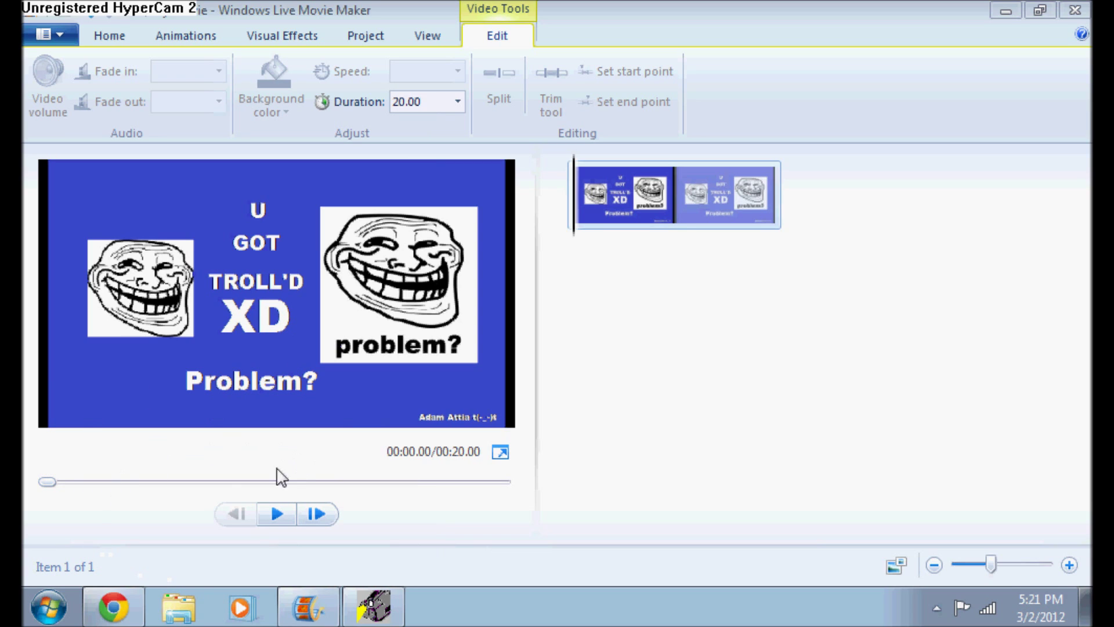
pyautogui.click(50, 621)
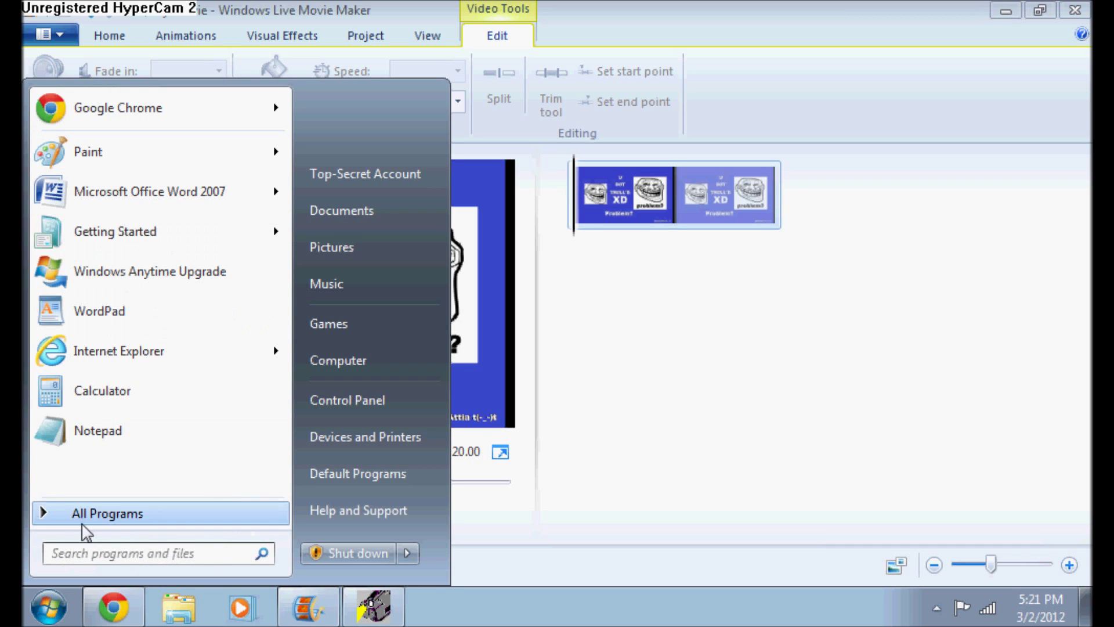
pyautogui.click(49, 607)
pyautogui.click(48, 607)
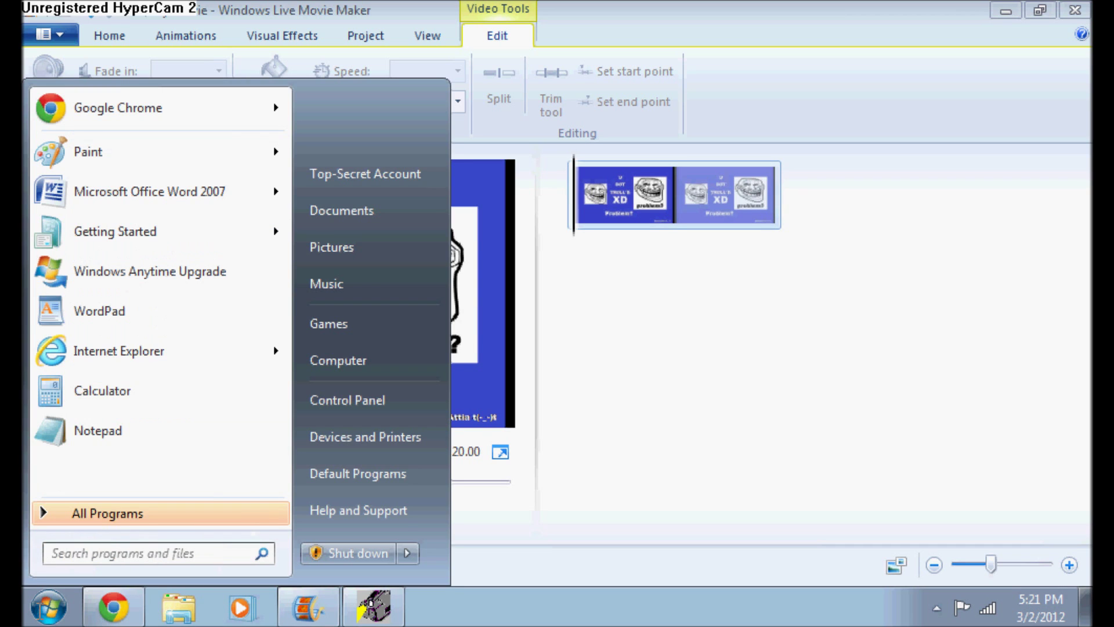
pyautogui.write('sound recorder')
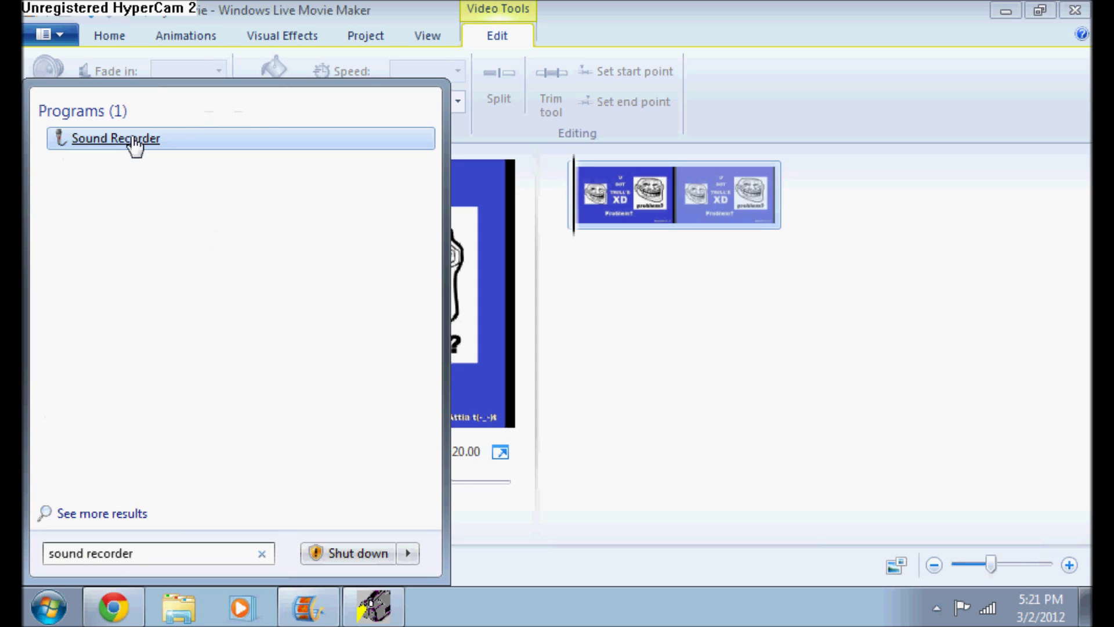
pyautogui.click(135, 144)
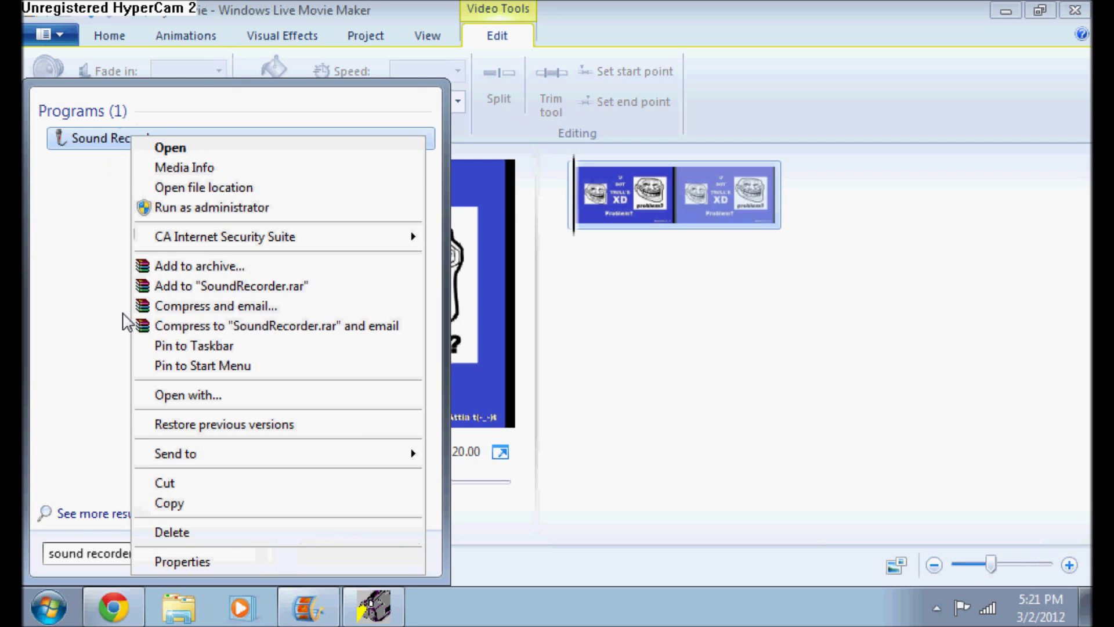
# Move the Sound Recorder window to the centre and record a 15-second commentary.
pyautogui.click(673, 328)
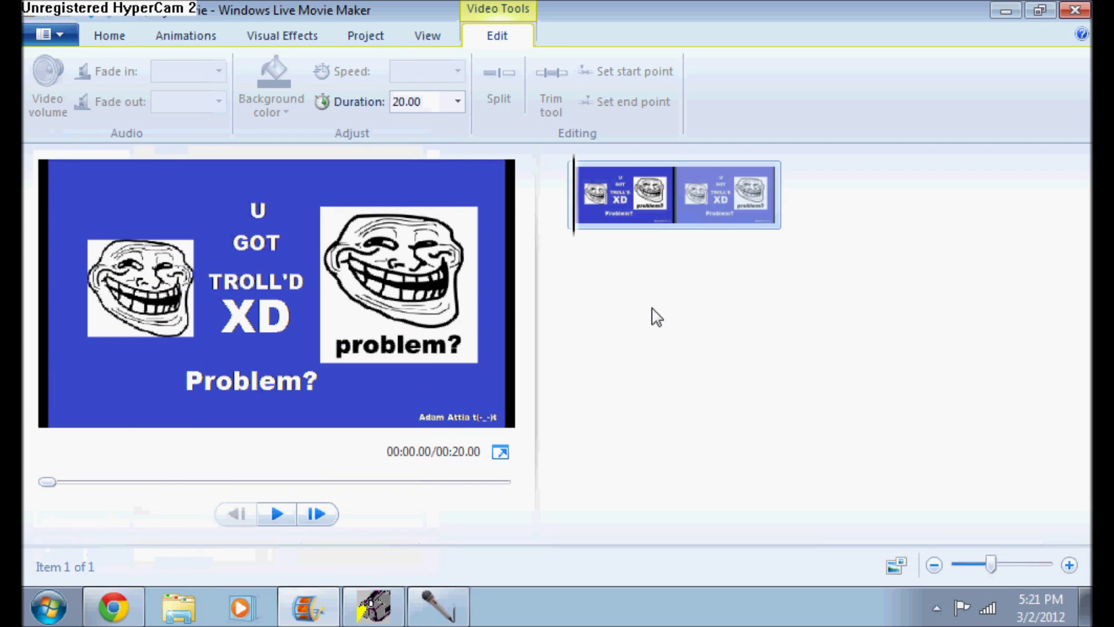
pyautogui.click(439, 606)
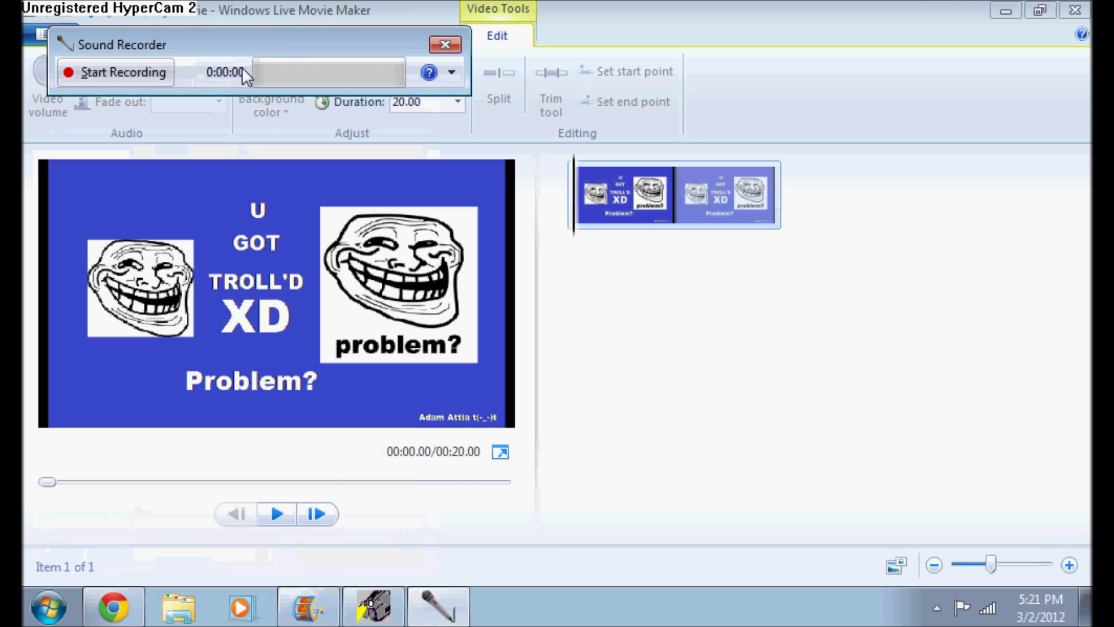
pyautogui.moveTo(278, 33); pyautogui.dragTo(590, 177)
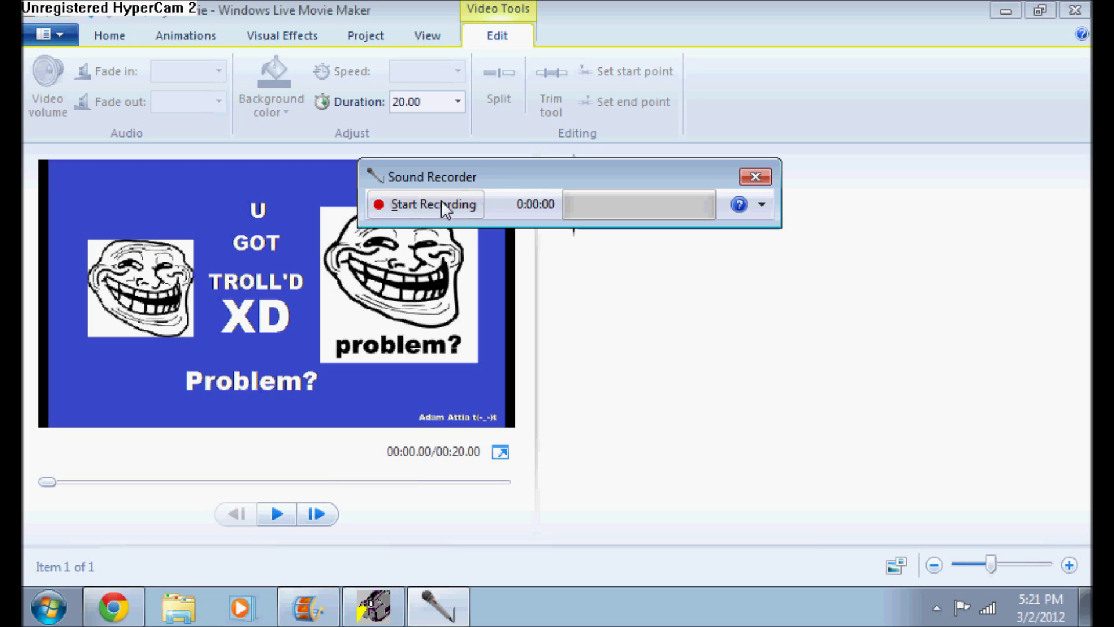
pyautogui.click(421, 208)
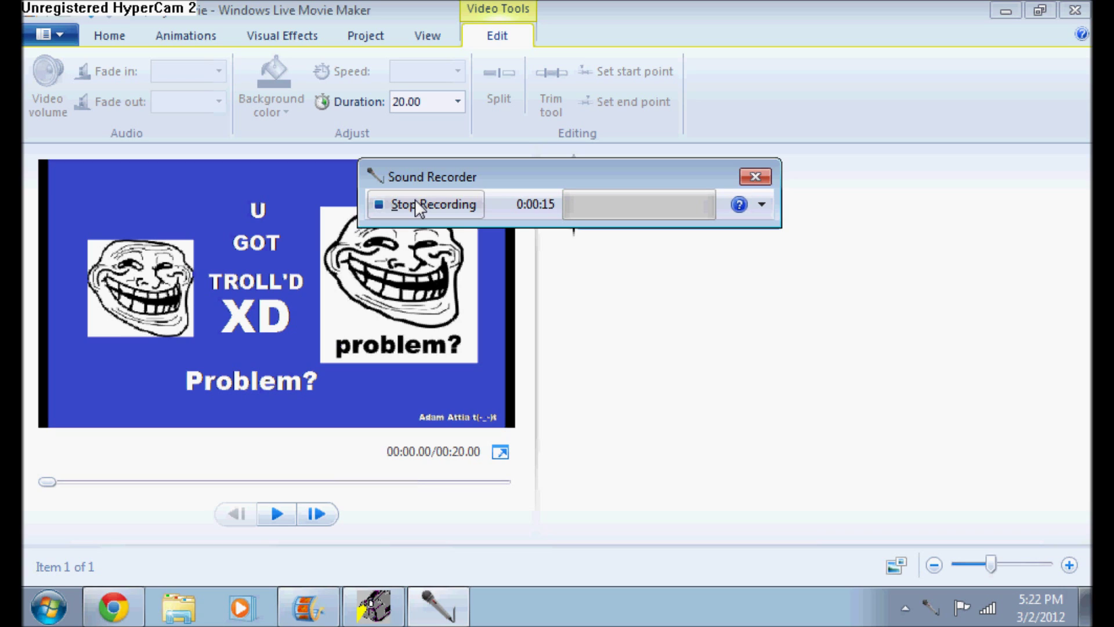
pyautogui.click(419, 206)
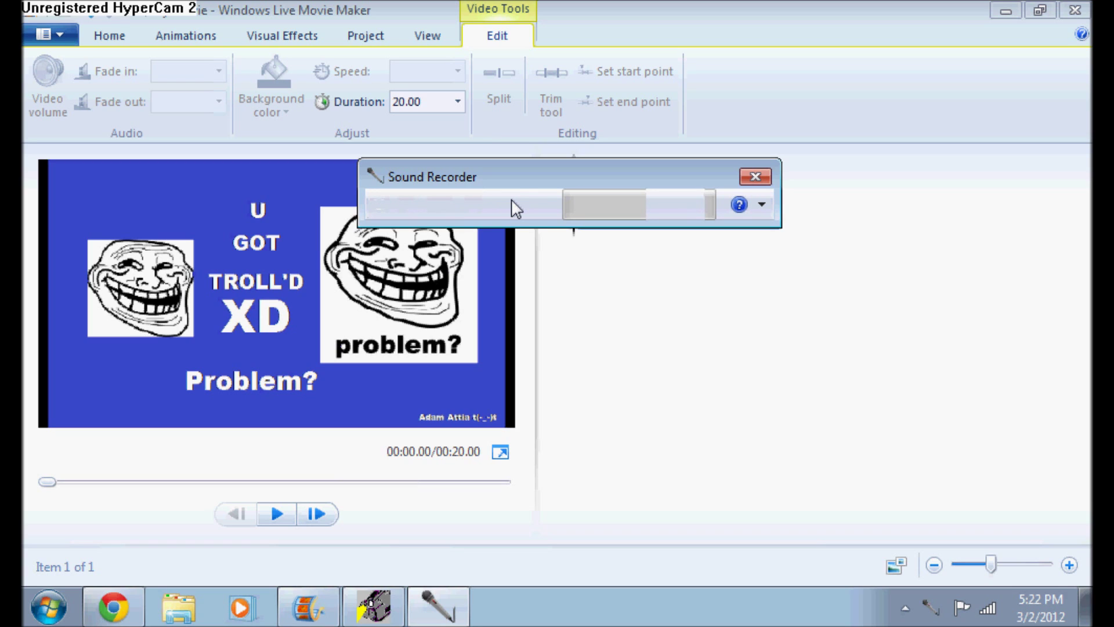
pyautogui.click(542, 326)
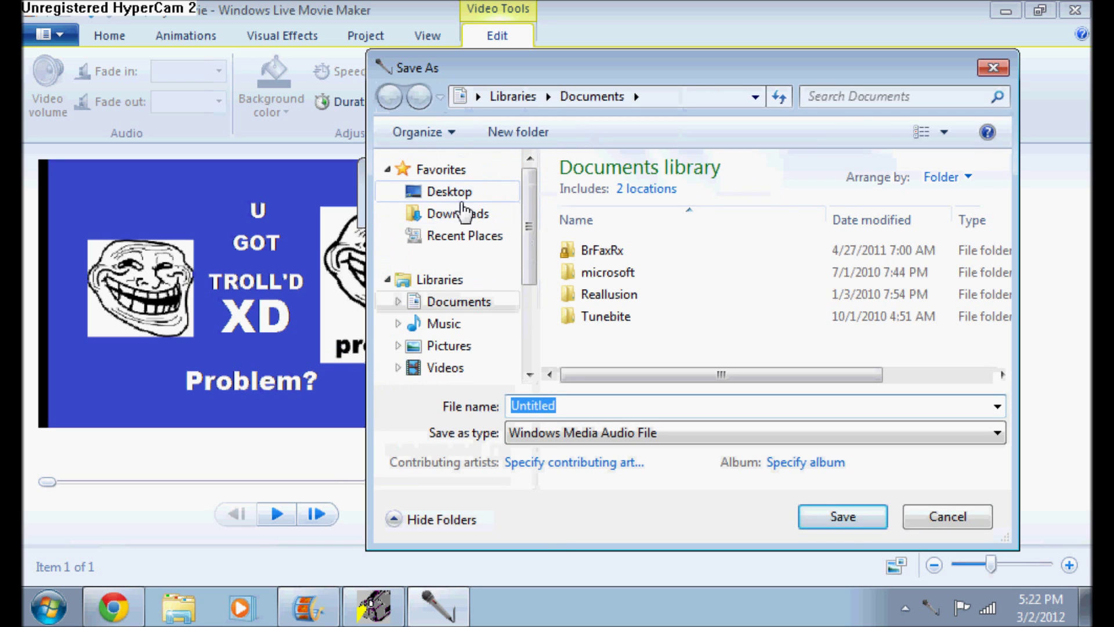
# Save the recording to the Desktop as a 'test'-named Windows Media Audio file.
pyautogui.click(454, 192)
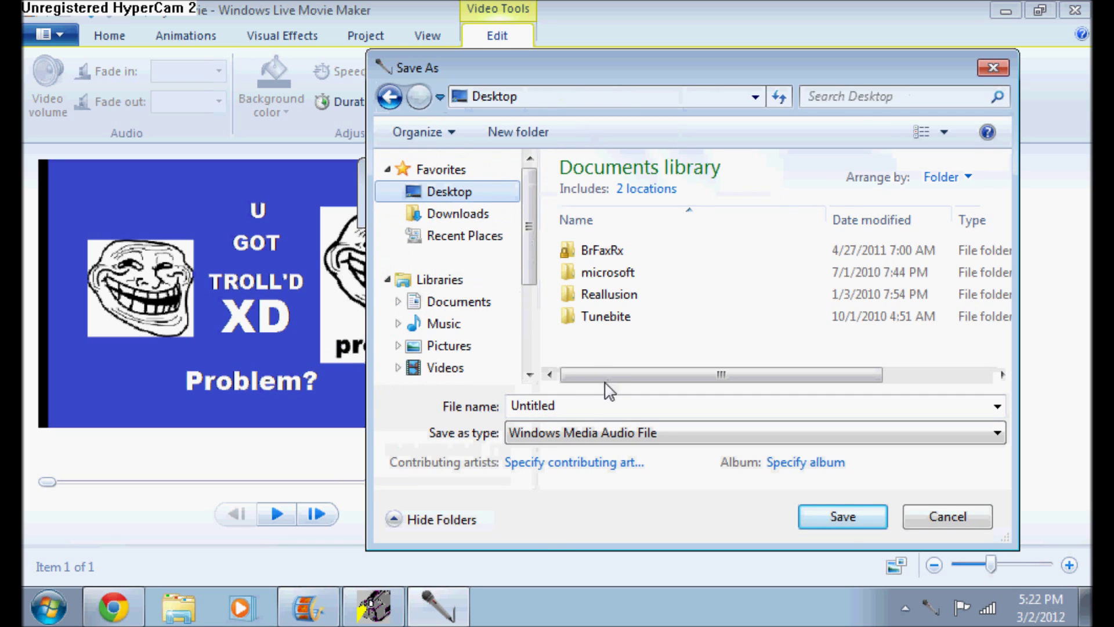
pyautogui.click(580, 405)
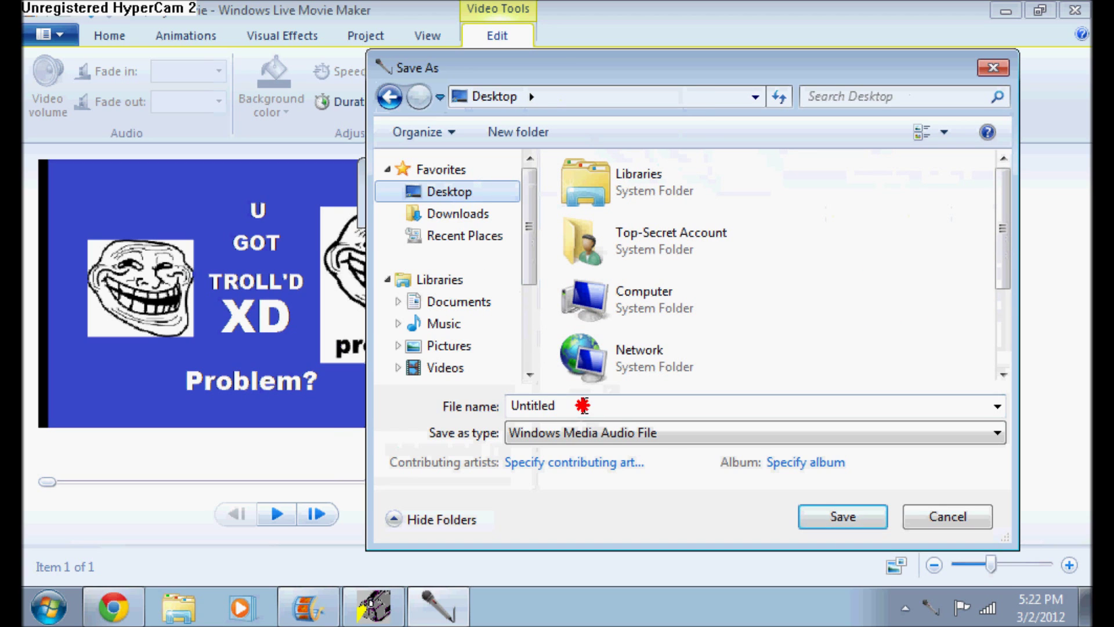
pyautogui.press('Escape')
pyautogui.click(333, 412)
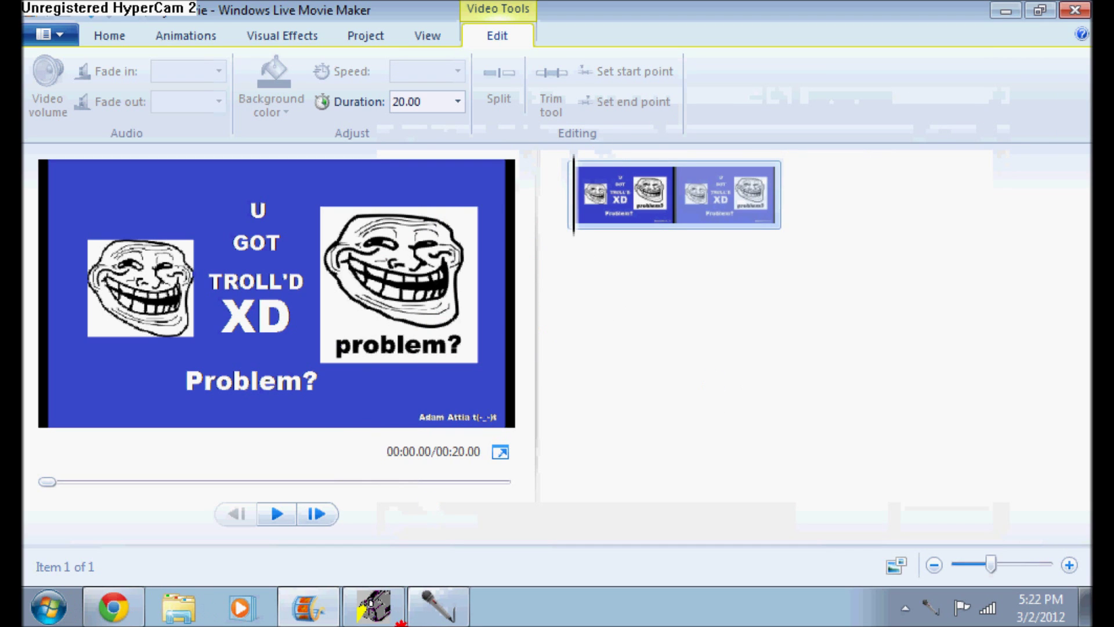
pyautogui.click(434, 608)
pyautogui.write('test1')
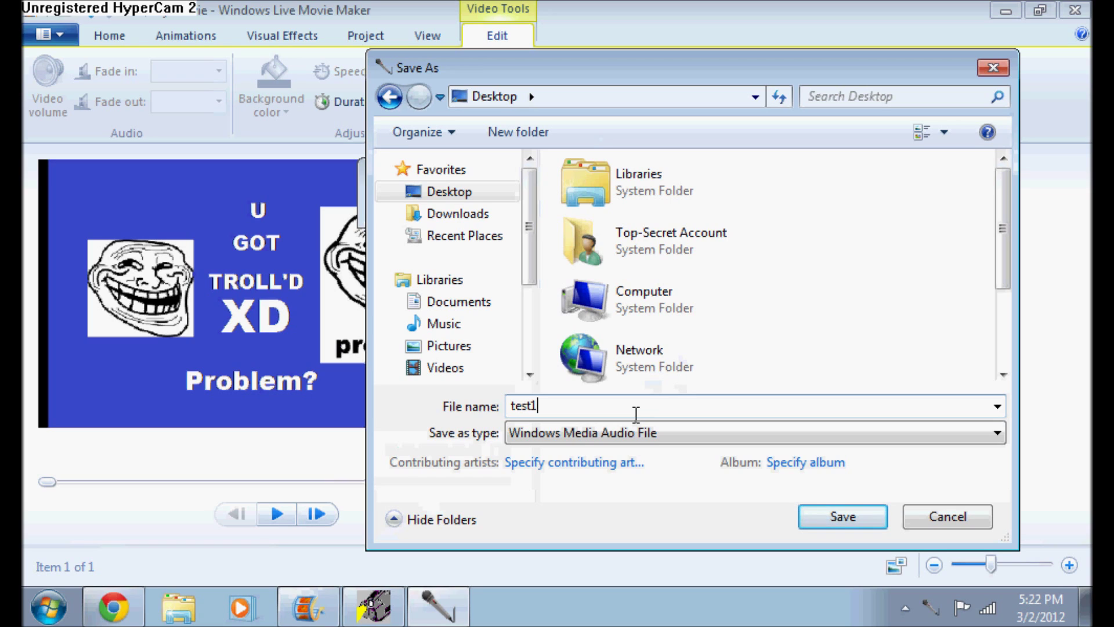
pyautogui.write('23...')
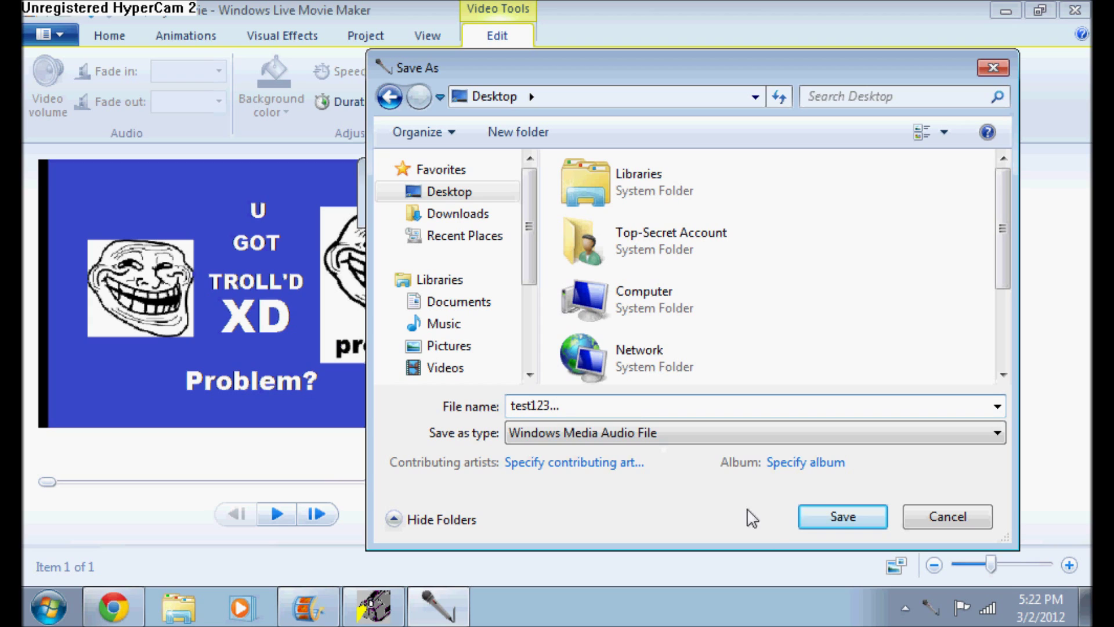
pyautogui.press('BackSpace')
pyautogui.press('BackSpace')
pyautogui.press('BackSpace')
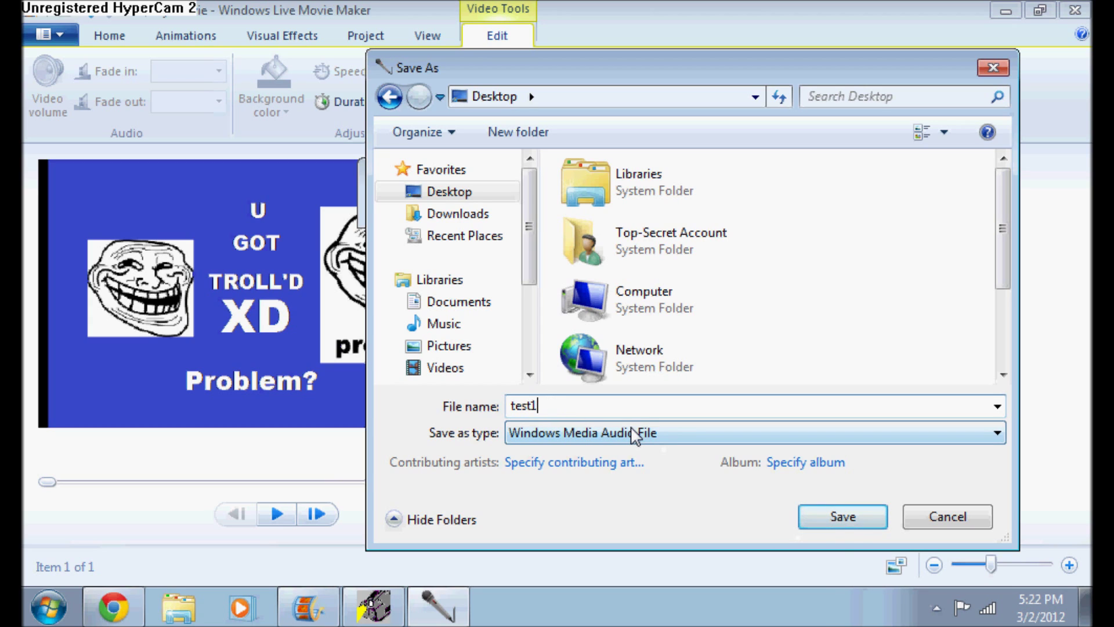
pyautogui.press('BackSpace')
pyautogui.write('...')
pyautogui.click(836, 520)
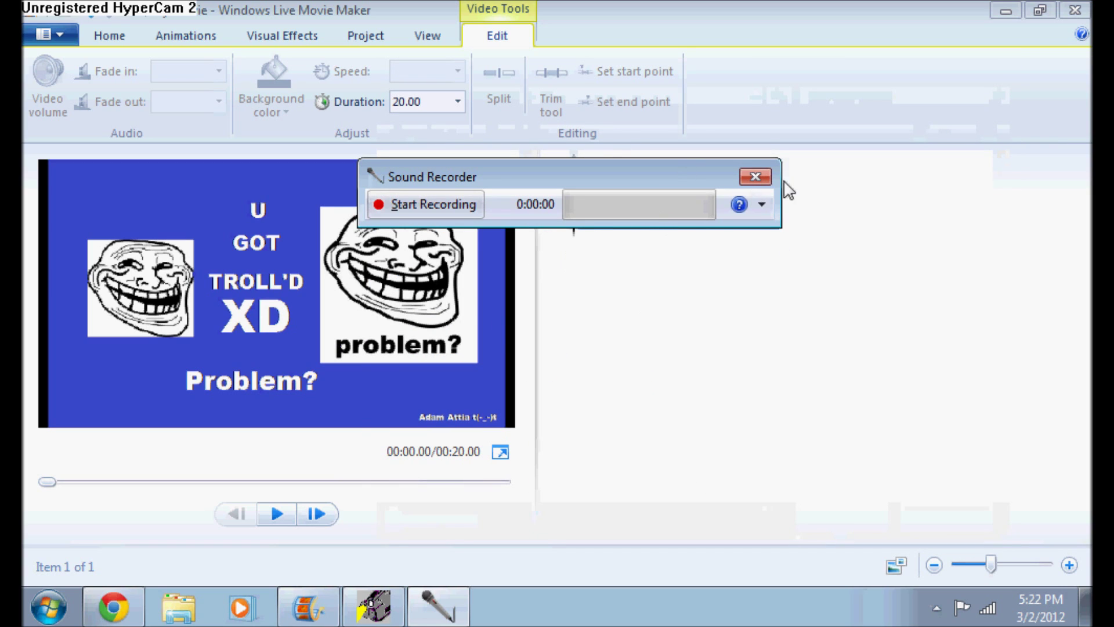
# Close Sound Recorder and add the Desktop WMA recording via Add music.
pyautogui.click(754, 175)
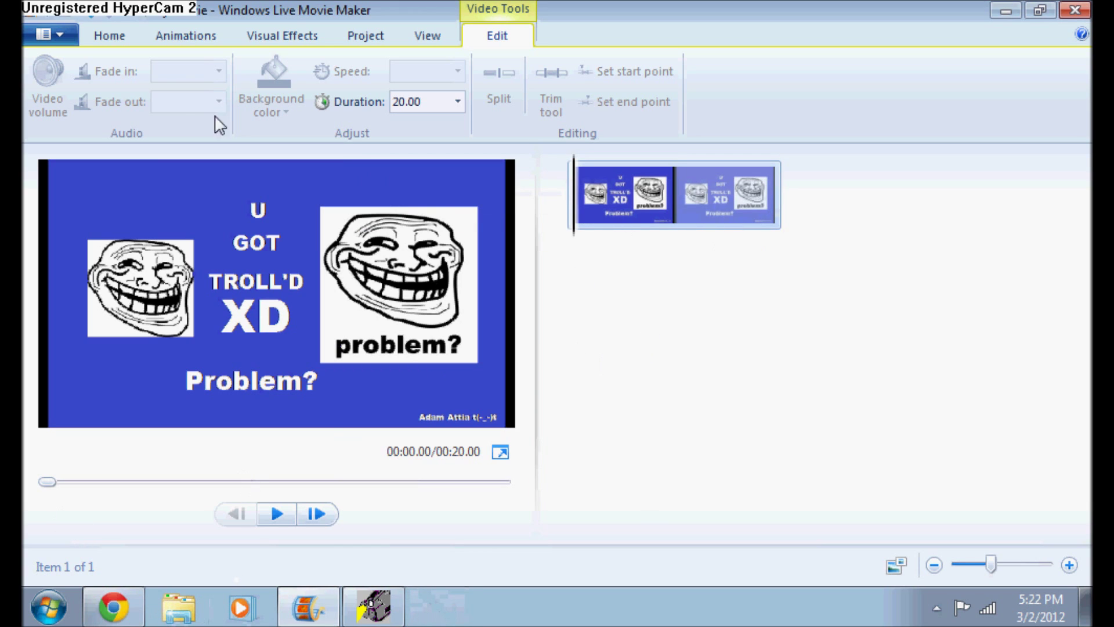
pyautogui.click(112, 36)
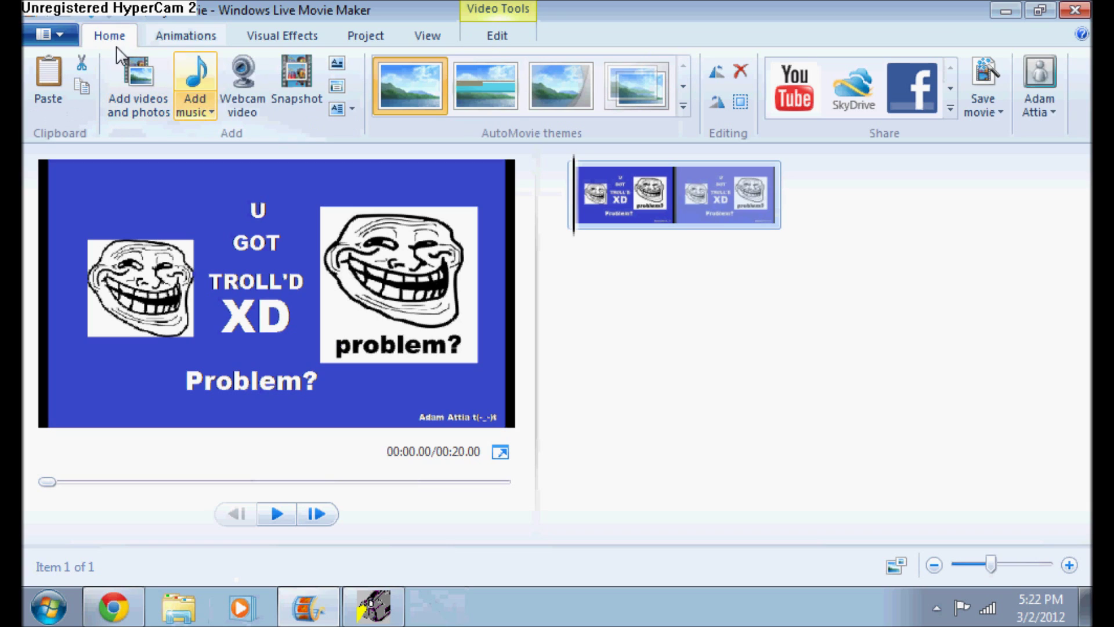
pyautogui.click(199, 74)
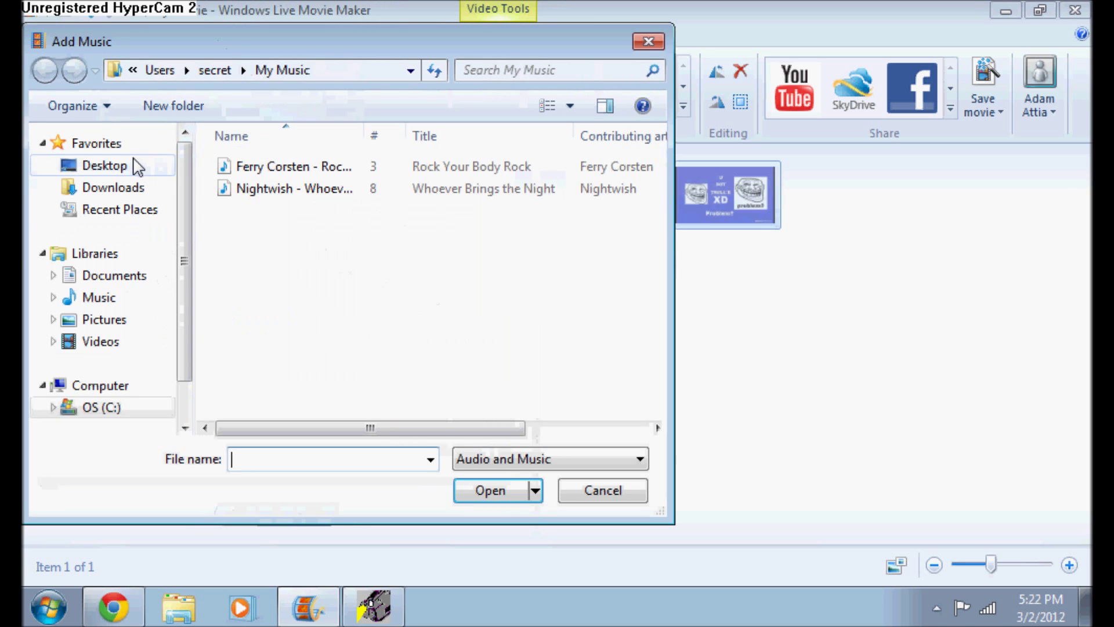
pyautogui.click(125, 169)
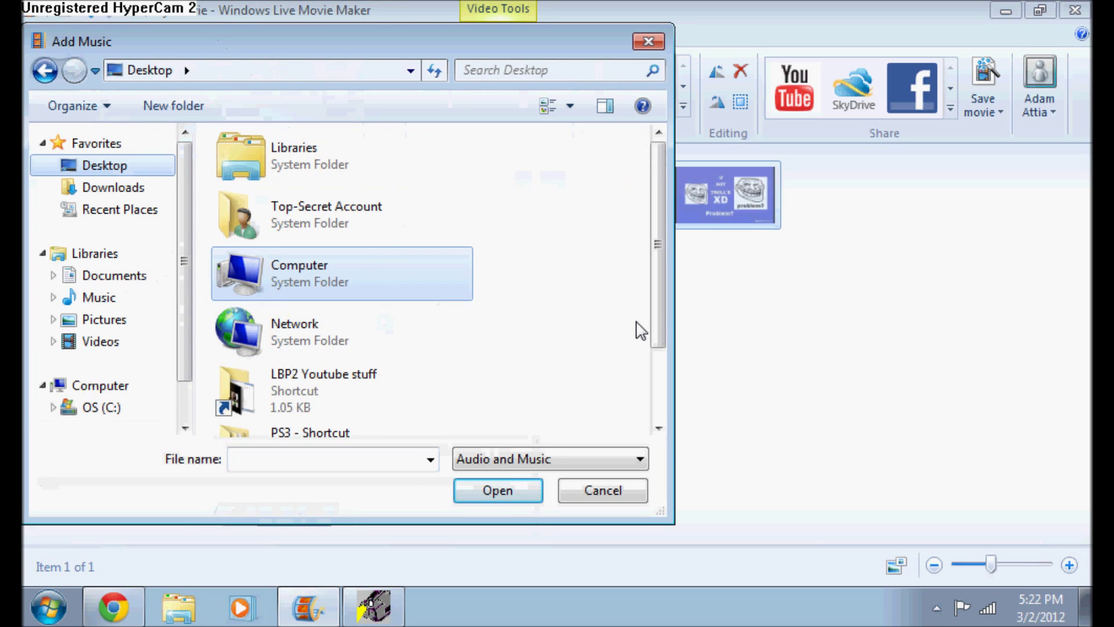
pyautogui.moveTo(658, 321); pyautogui.dragTo(652, 398)
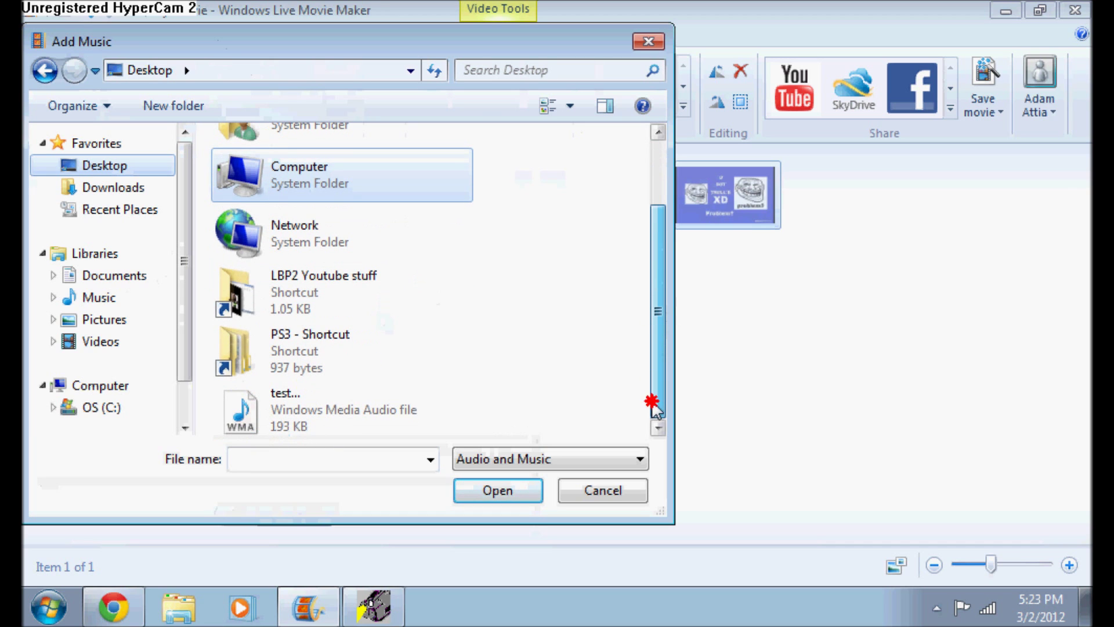
pyautogui.doubleClick(351, 419)
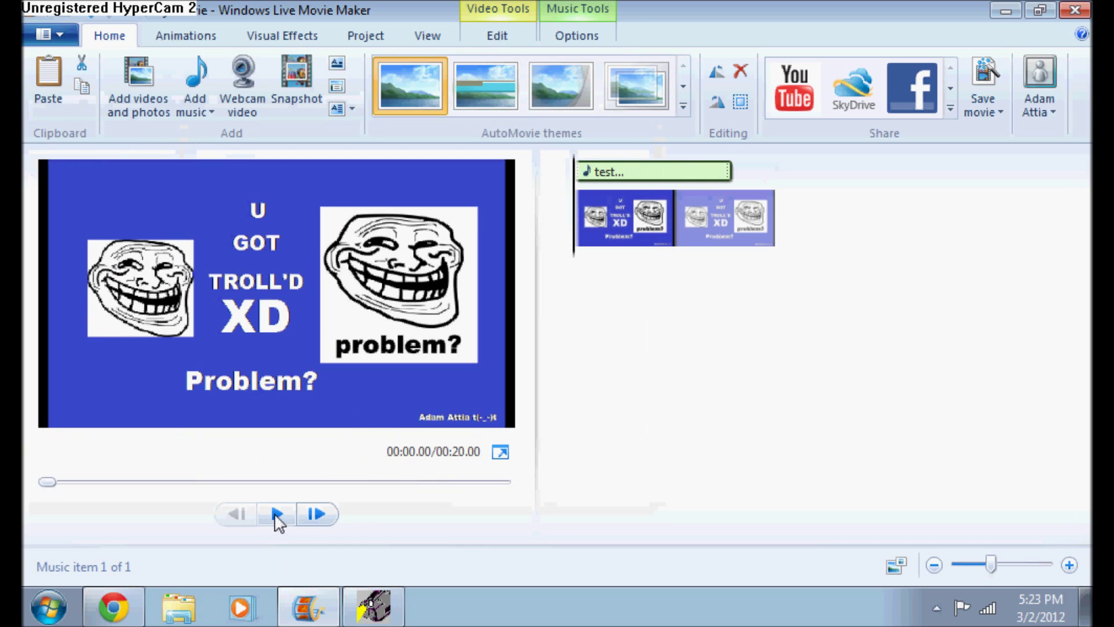
# Play the 20-second project preview with the commentary track.
pyautogui.click(277, 513)
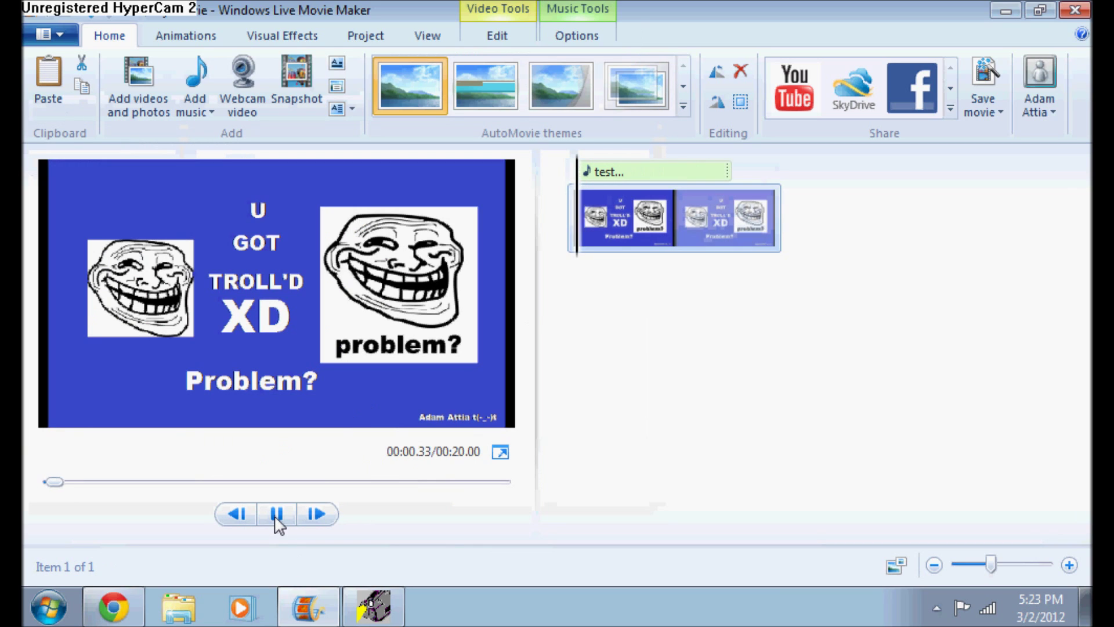